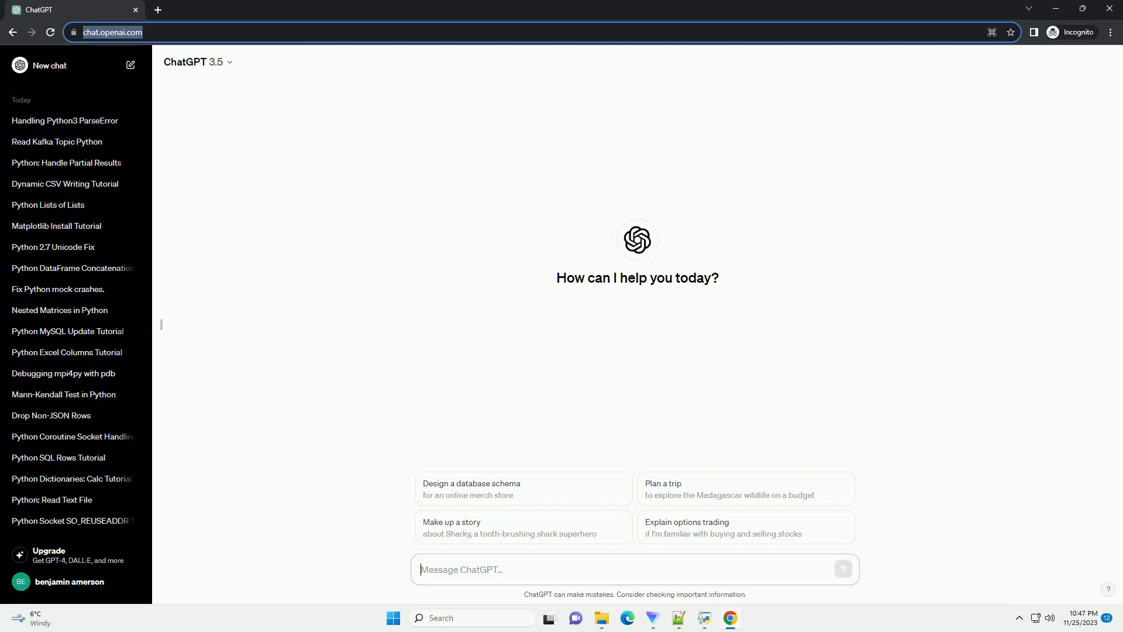
pyautogui.write('write an informative tutorial about Adding pyspark python path in oozie with code example')
# Step: Send ChatGPT the request for a tutorial with code on adding the PySpark Python path in Oozie
pyautogui.press('Return')
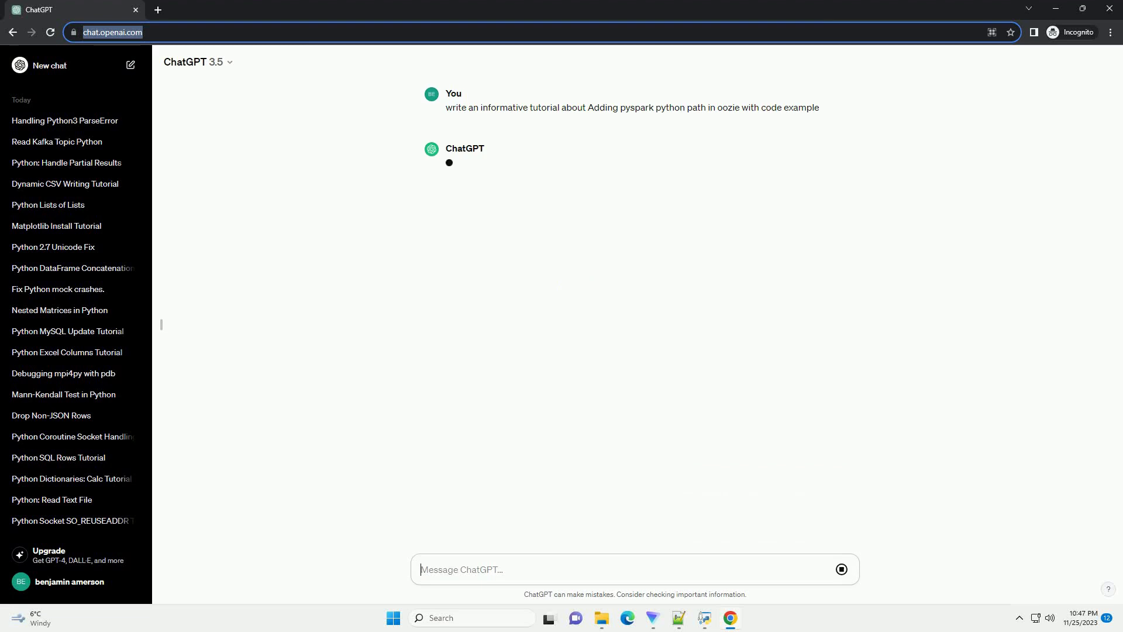